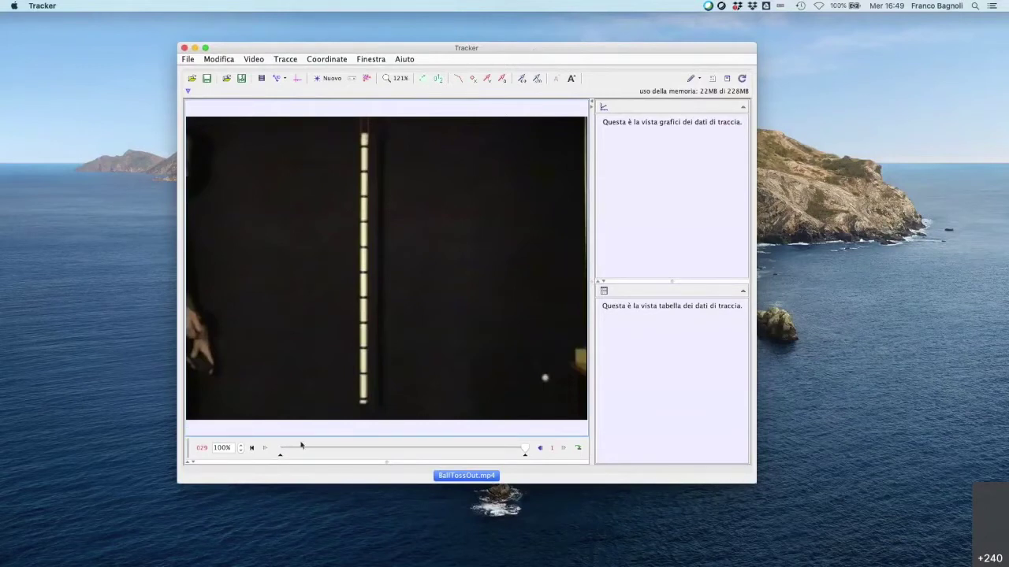
Rewind the ball toss clip to near its start and play it.
left_click_drag(526, 447, 304, 446)
left_click(266, 447)
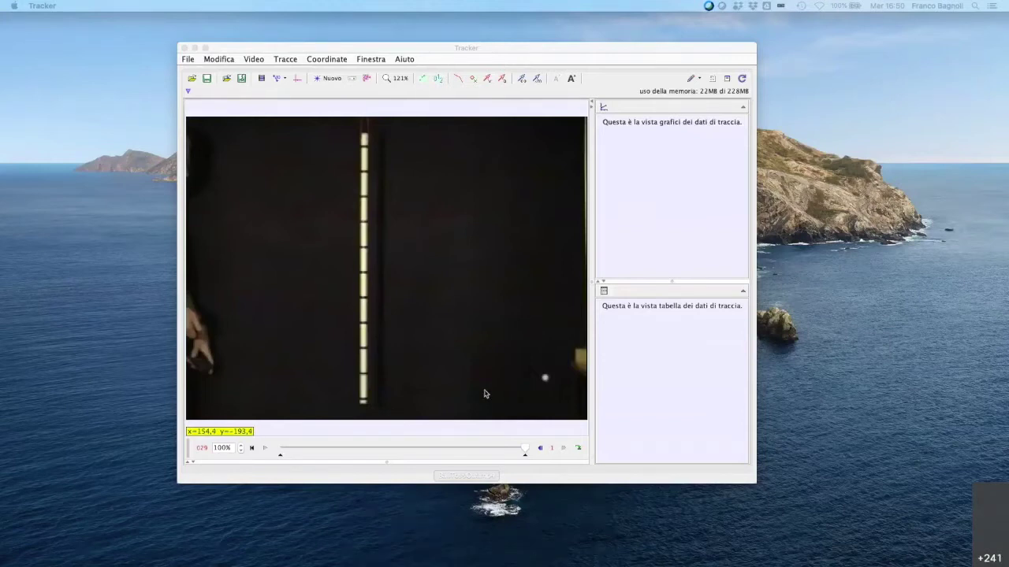
Go to frame 9, where the ball is still in the hand, and create a new point mass track.
left_click_drag(291, 449, 357, 448)
left_click(331, 78)
left_click(331, 251)
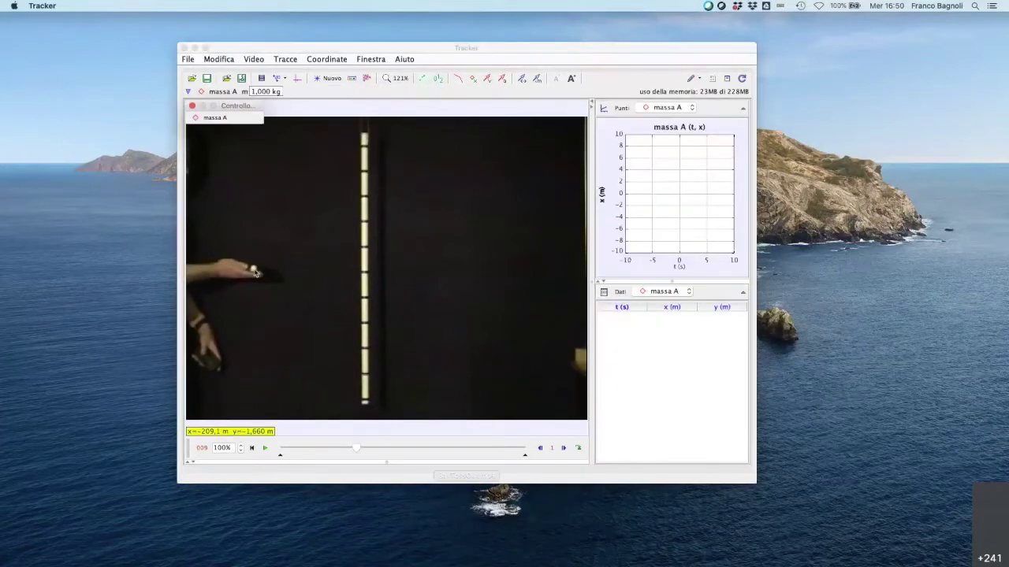
Mark the ball's position on the point mass track in every frame from 9 to 29.
left_click(255, 272)
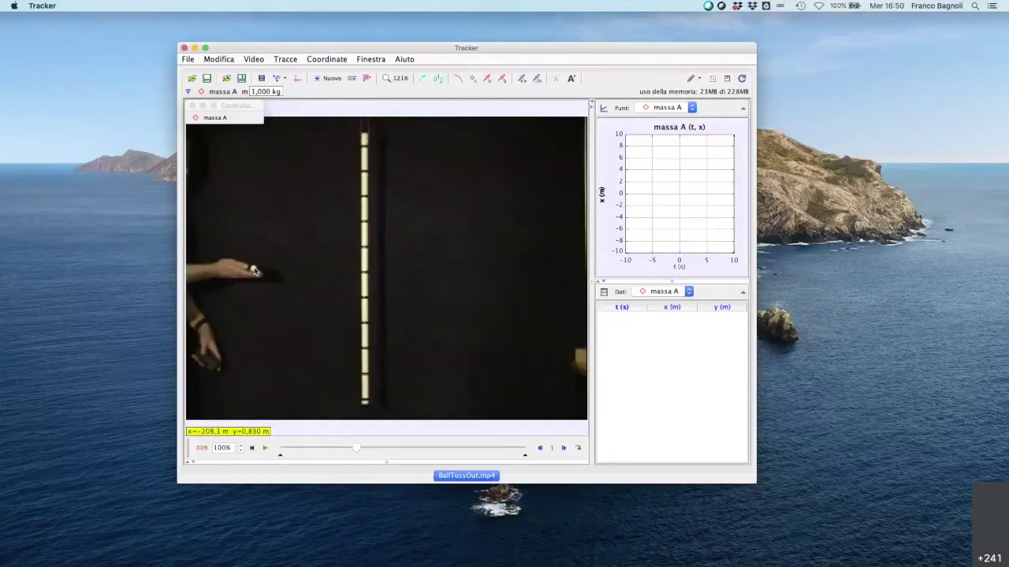
left_click(255, 272, "shift")
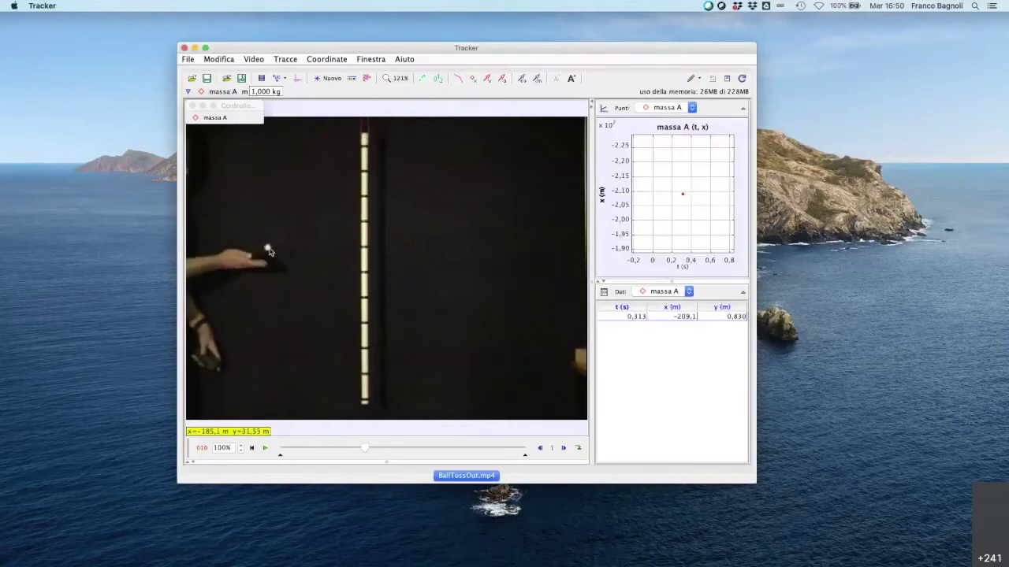
left_click(270, 252, "shift")
left_click(281, 230, "shift")
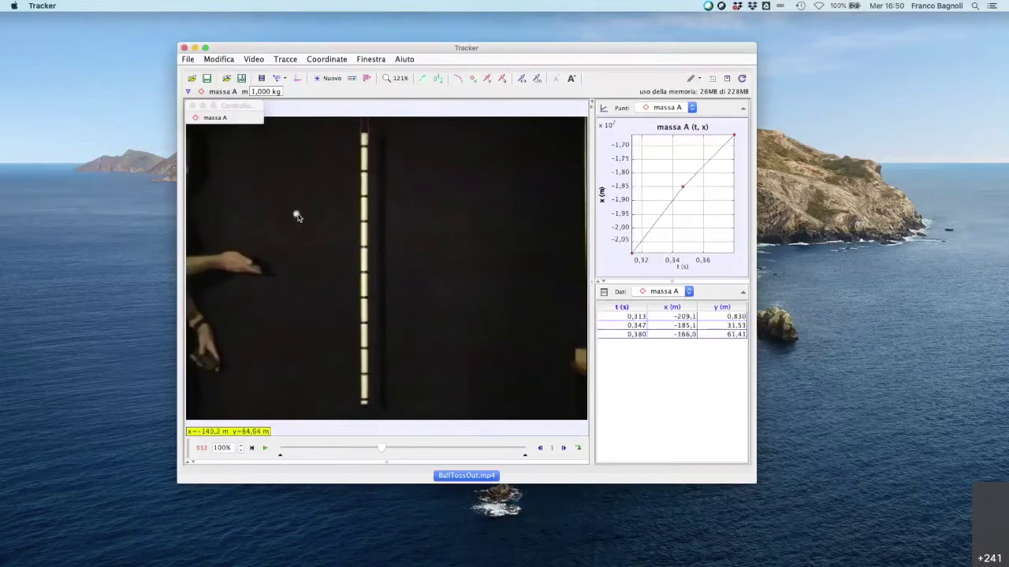
left_click(298, 217, "shift")
left_click(310, 203, "shift")
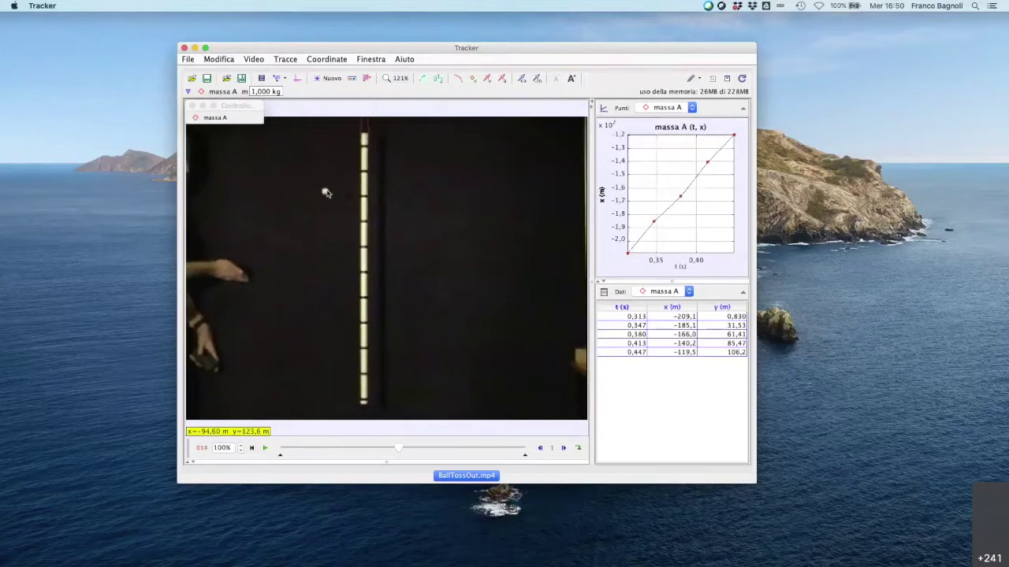
left_click(325, 192, "shift")
left_click(341, 184, "shift")
left_click(353, 178, "shift")
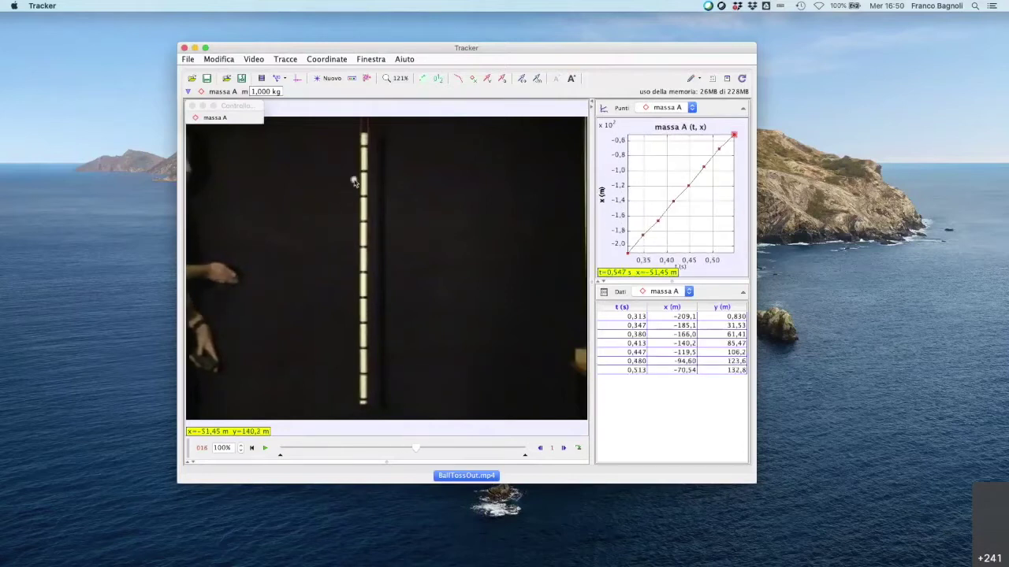
left_click(367, 179, "shift")
left_click(382, 179, "shift")
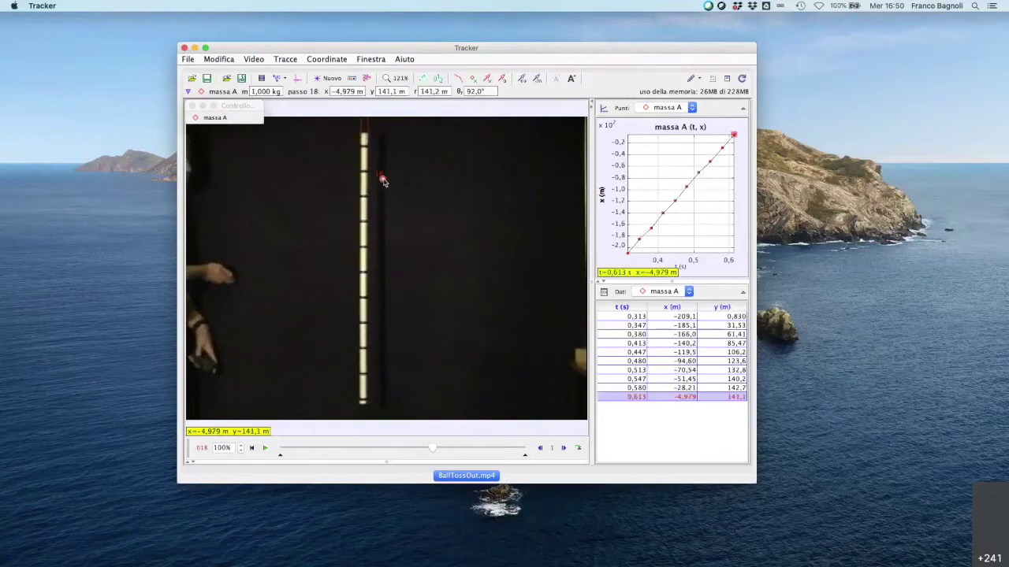
left_click(398, 183, "shift")
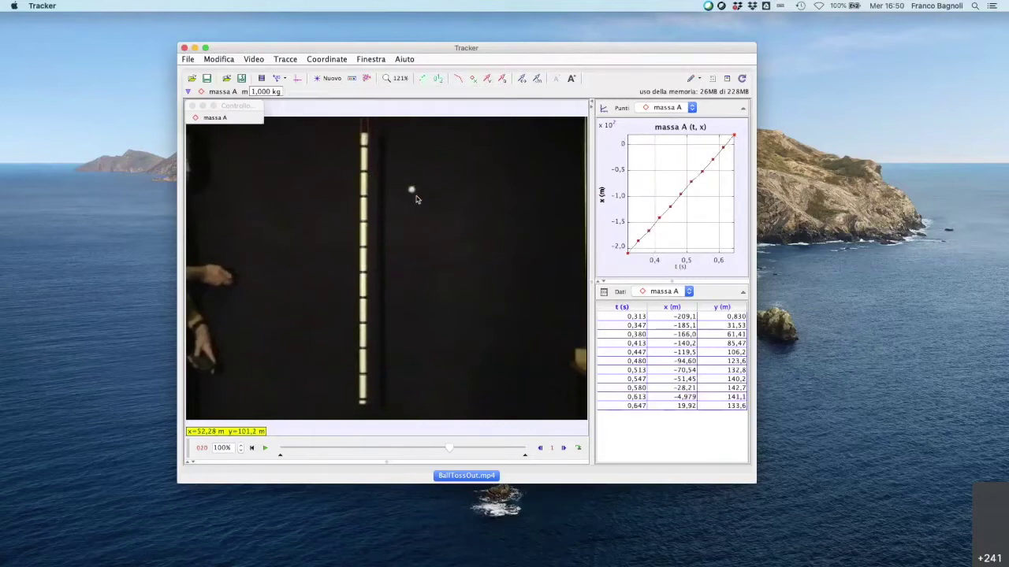
left_click(411, 191, "shift")
left_click(426, 203, "shift")
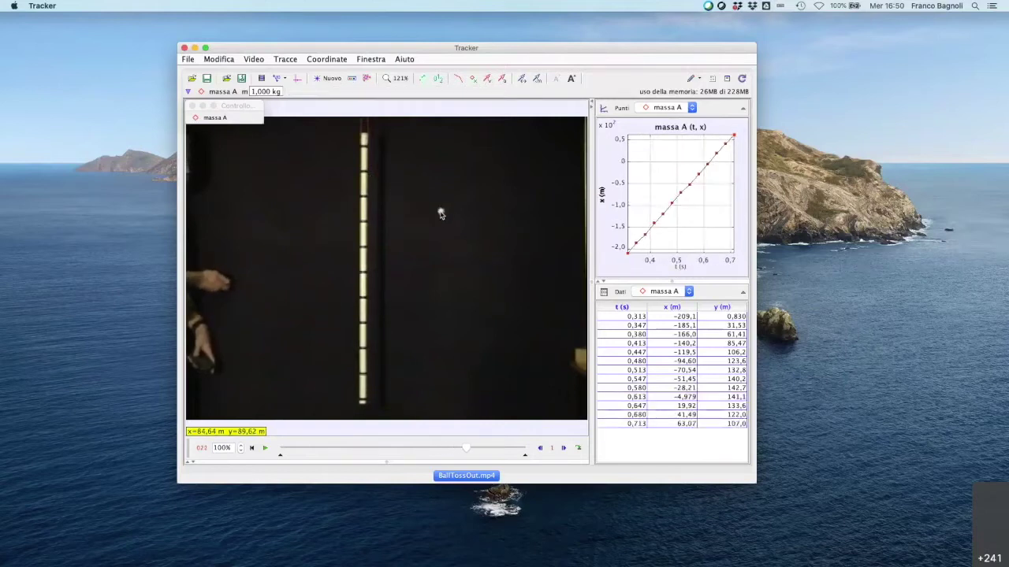
left_click(441, 213, "shift")
left_click(457, 230, "shift")
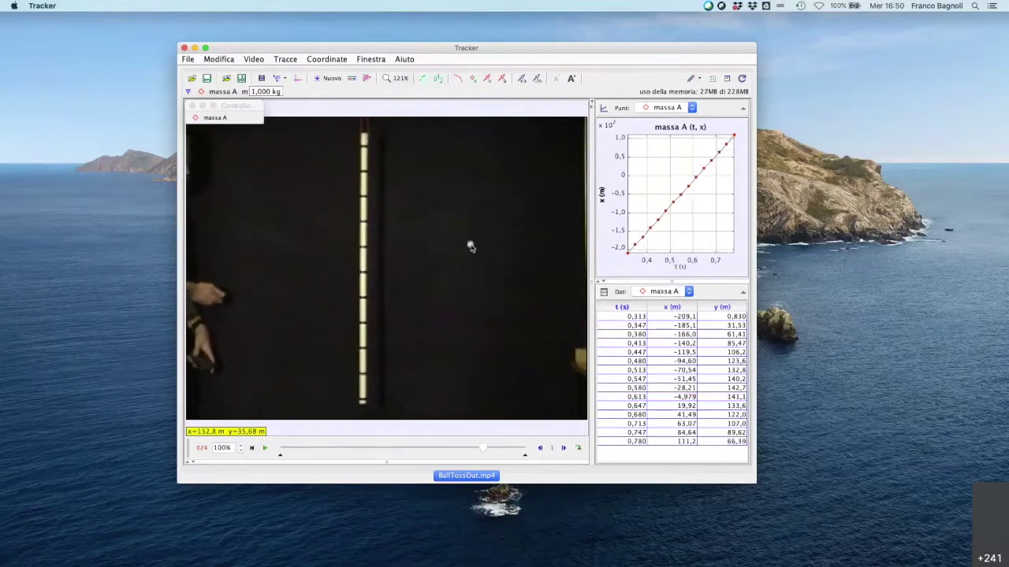
left_click(471, 246, "shift")
left_click(485, 268, "shift")
left_click(499, 289, "shift")
left_click(516, 314, "shift")
left_click(529, 346, "shift")
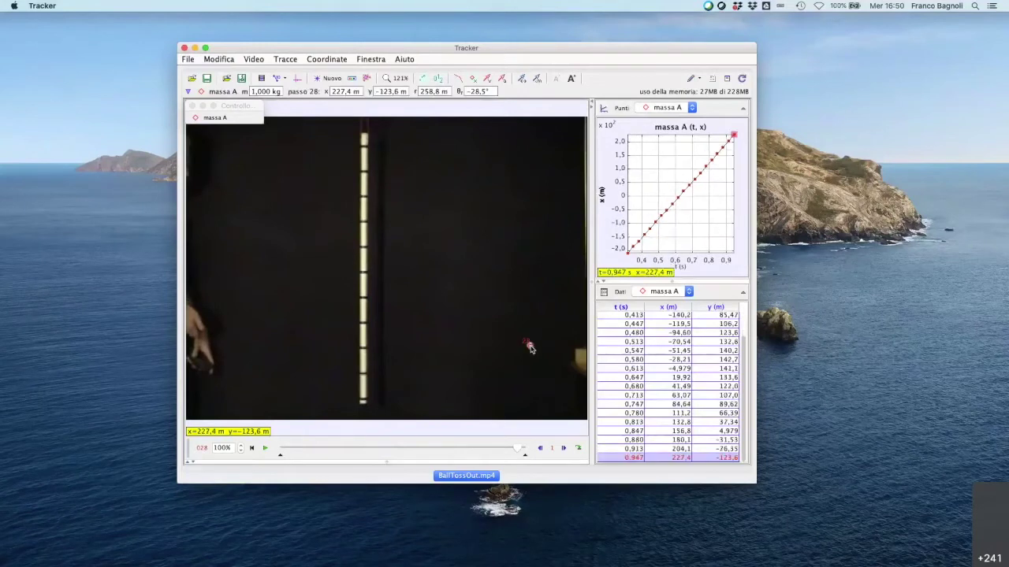
left_click(544, 378, "shift")
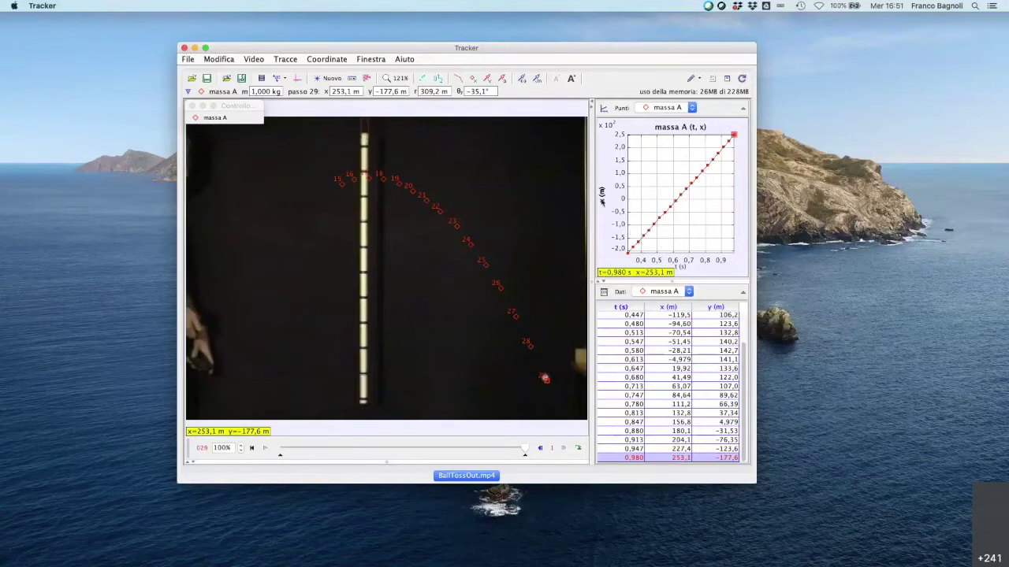
Compare the ball's x and y position graphs over time, leaving the y position component on the vertical axis.
left_click(603, 200)
left_click(605, 207)
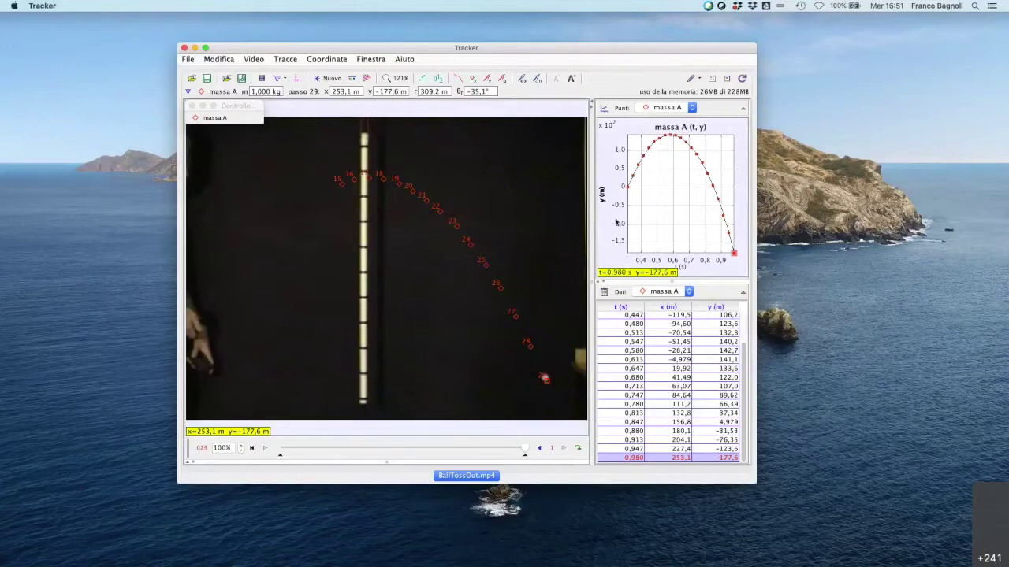
left_click(603, 195)
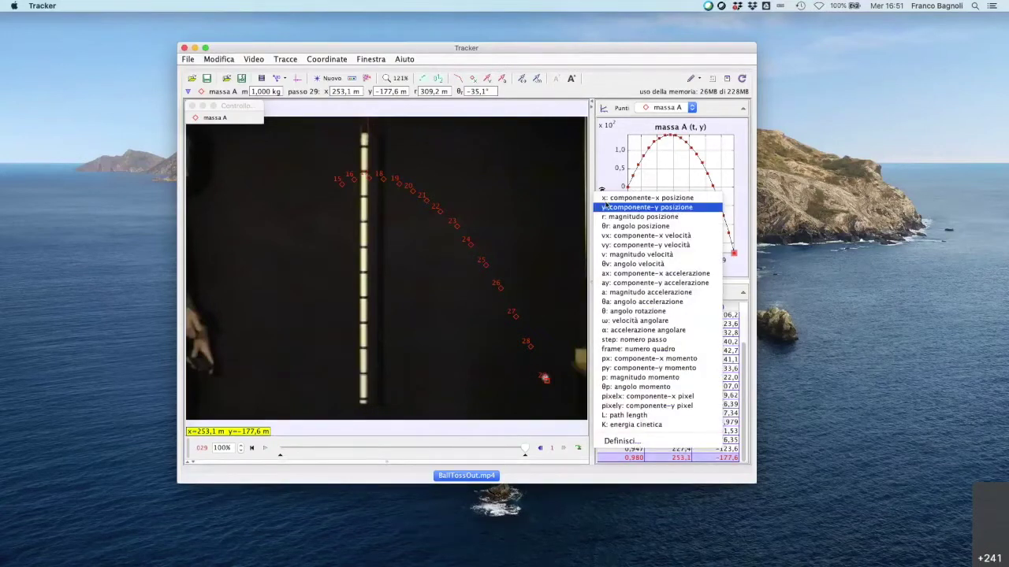
left_click(630, 198)
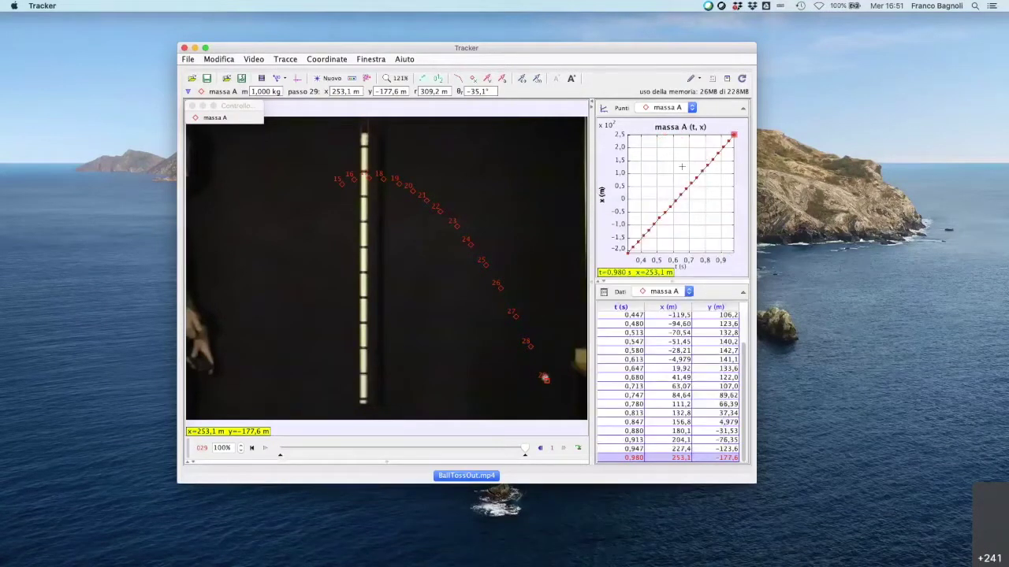
left_click(602, 194)
left_click(634, 205)
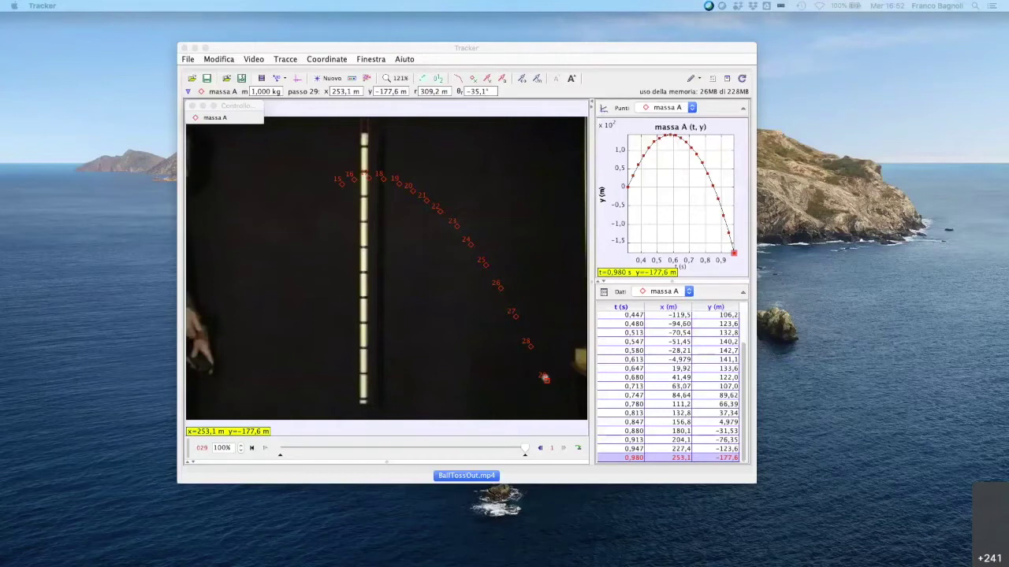
Switch to Chrome with the Tracker home page.
key("super+Tab")
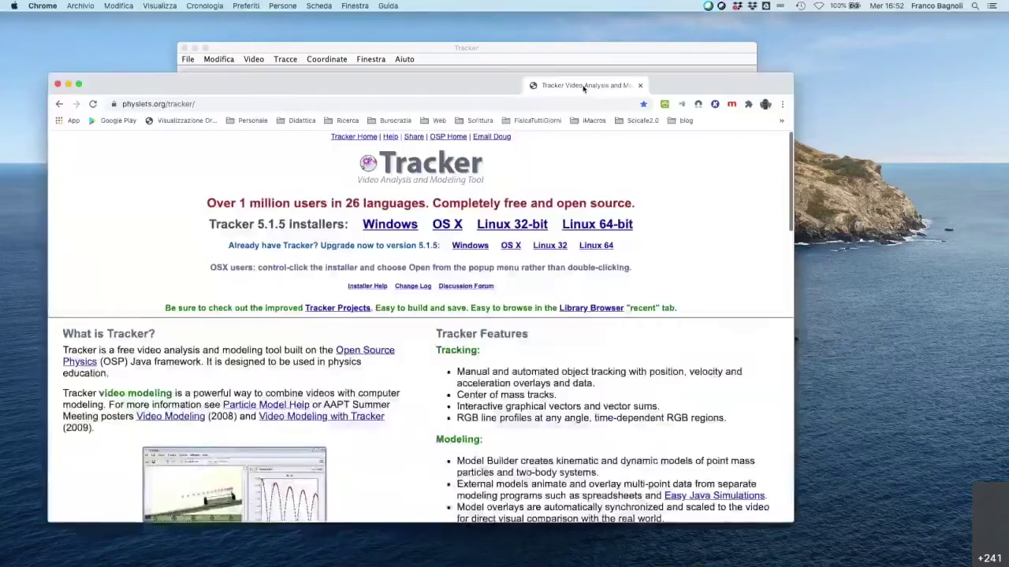